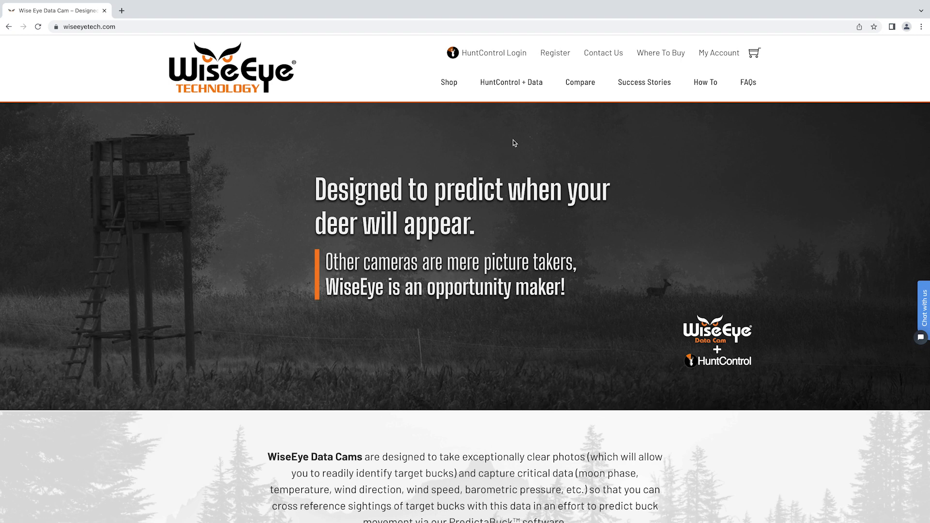
# Go to the HuntControl-Subscription product page from the site header.
pyautogui.click(556, 54)
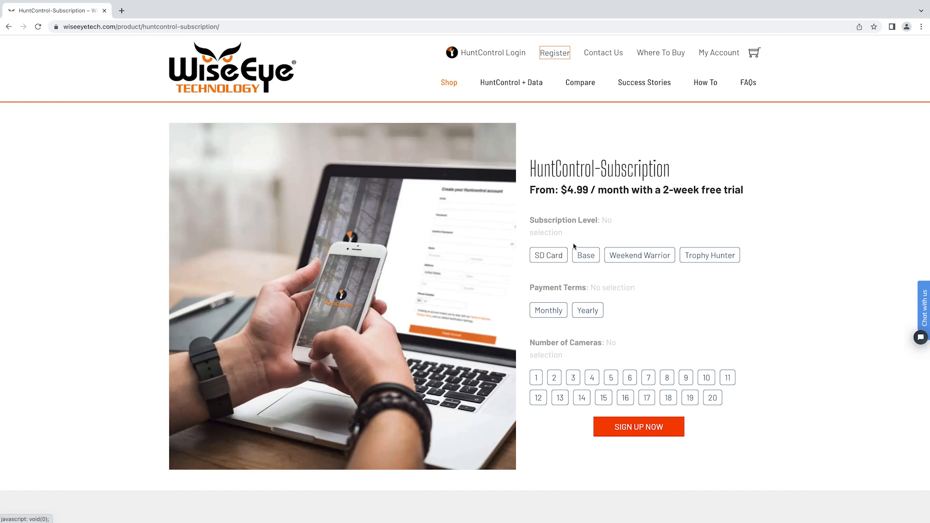
# Choose the Weekend Warrior level after trying Base and Trophy Hunter, with Monthly payment terms.
pyautogui.click(585, 256)
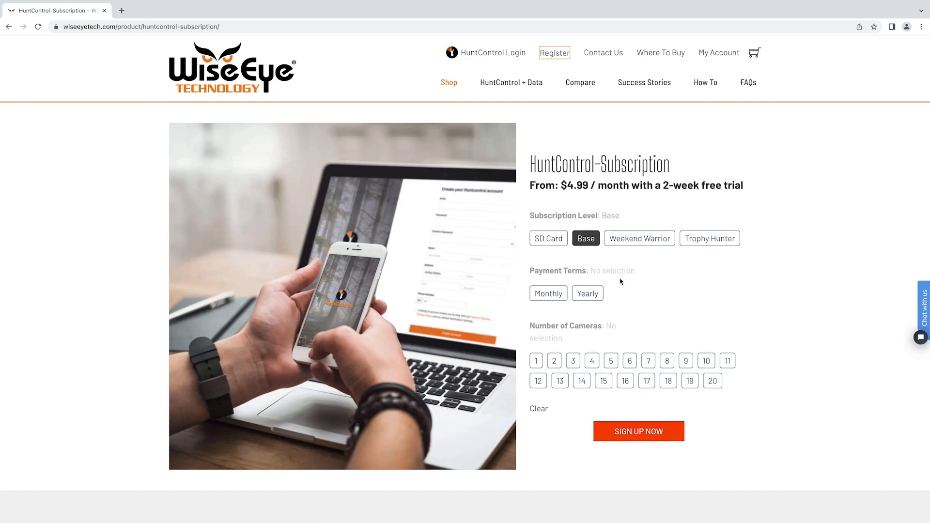
pyautogui.click(638, 239)
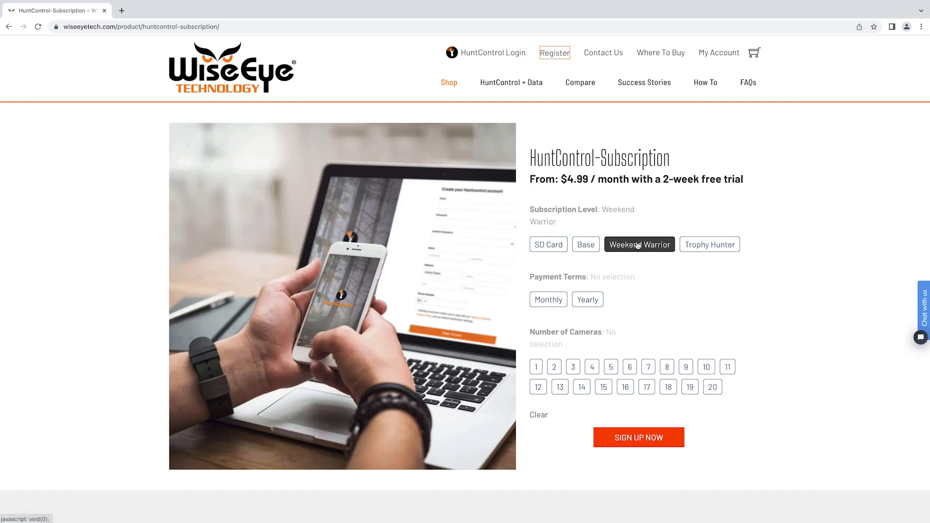
pyautogui.click(704, 247)
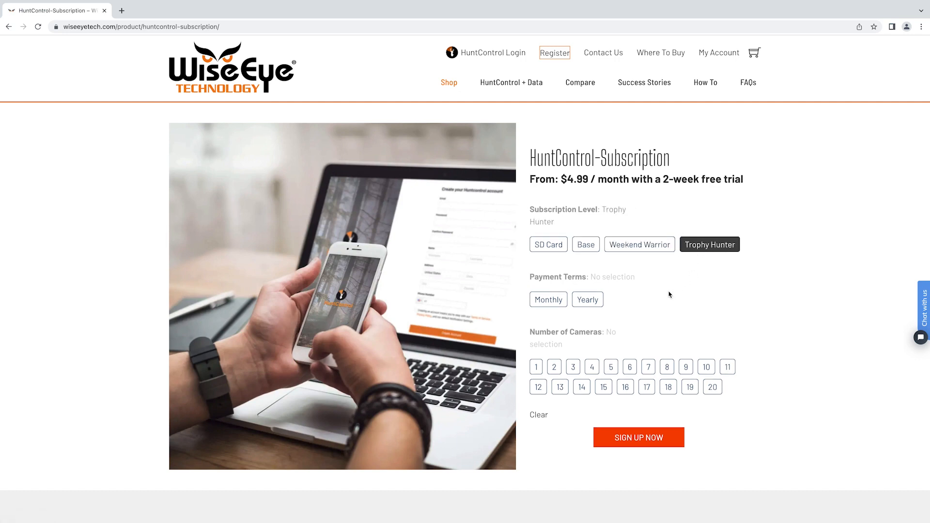
pyautogui.click(639, 248)
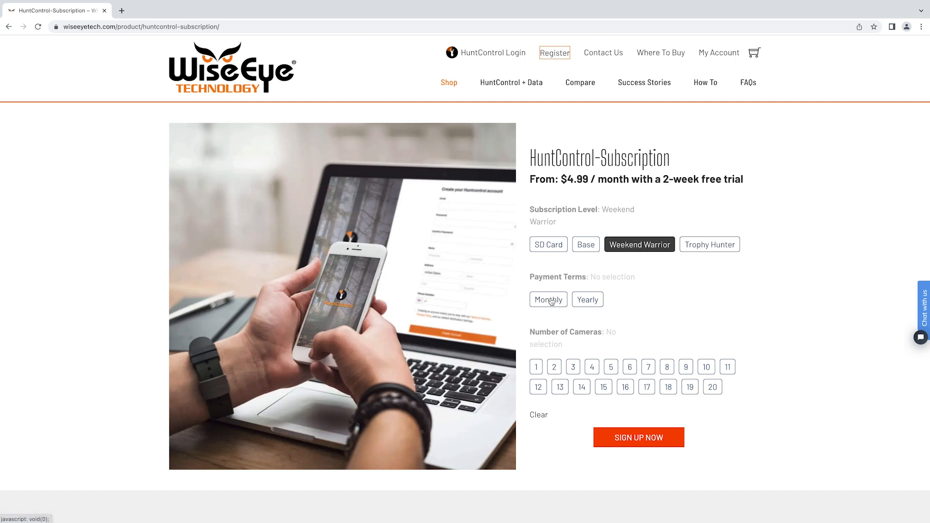
pyautogui.click(550, 300)
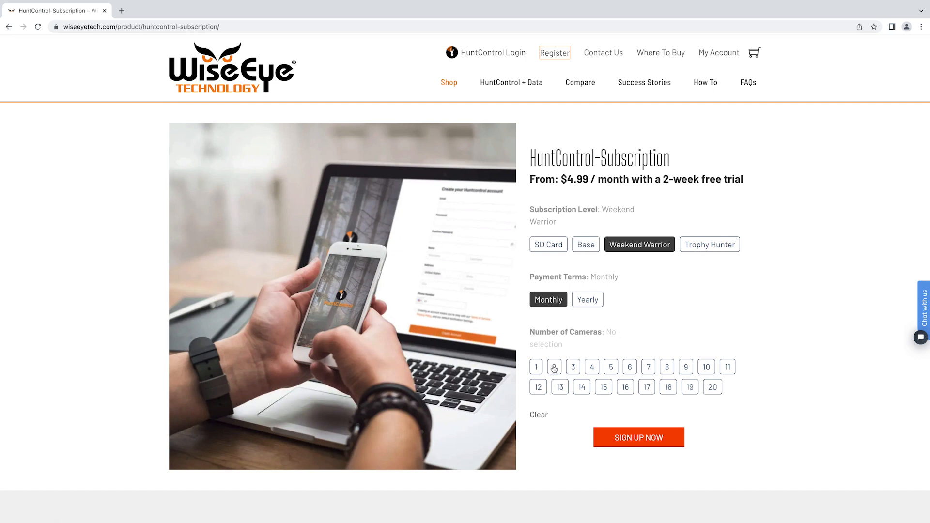
# Compare Base and Trophy Hunter prices at 1-3 cameras and yearly terms, ending on Weekend Warrior, Monthly, 1 camera.
pyautogui.click(538, 367)
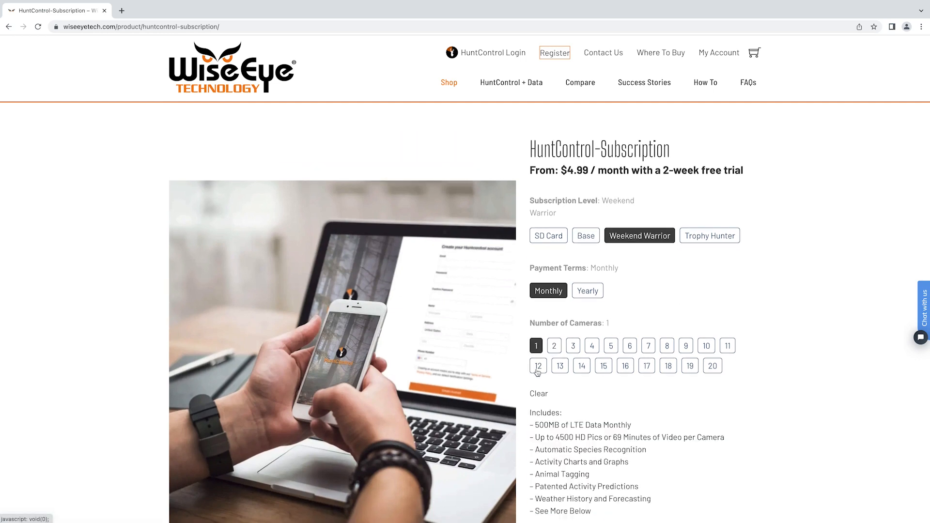
pyautogui.scroll(-1, 689, 392)
pyautogui.scroll(-1, 690, 393)
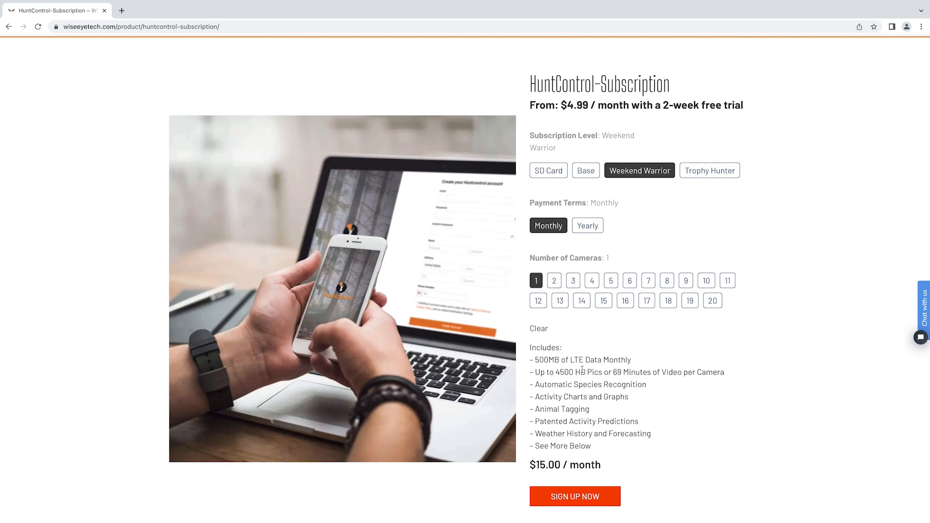
pyautogui.click(582, 170)
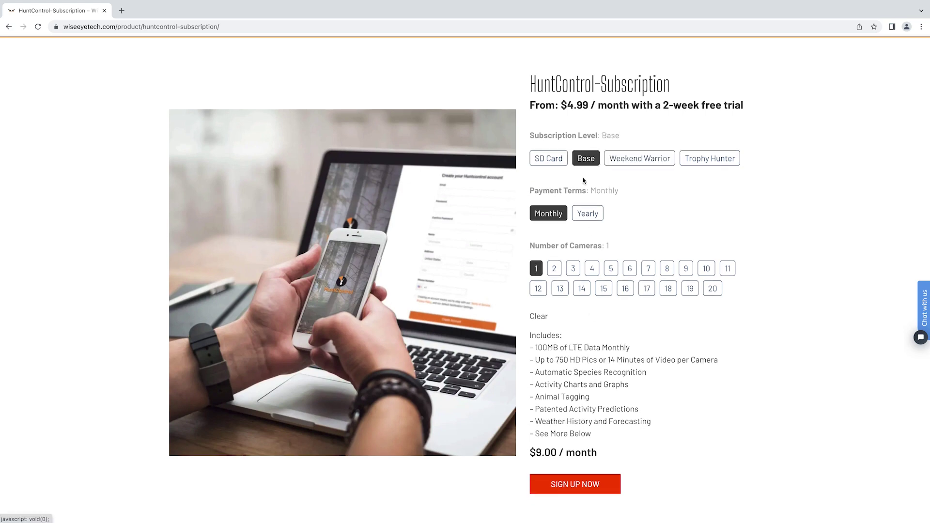
pyautogui.click(555, 269)
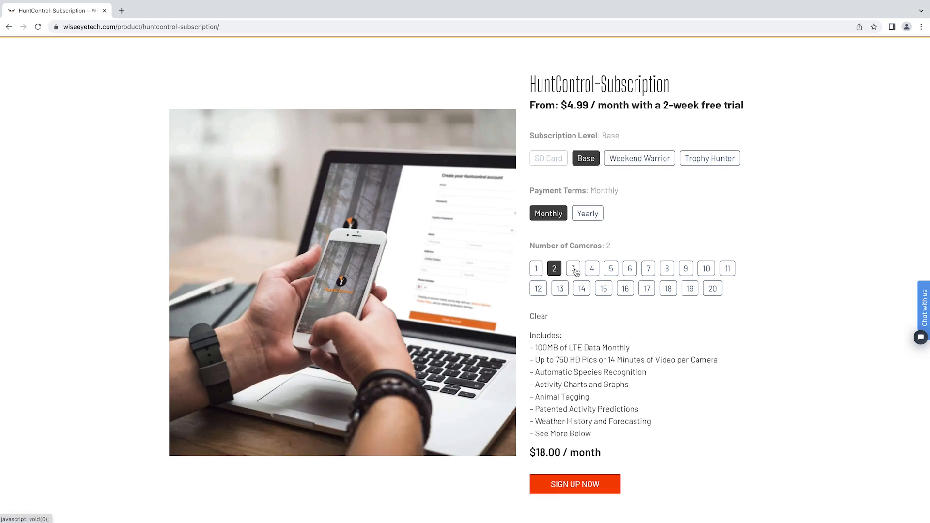
pyautogui.click(573, 270)
pyautogui.click(709, 158)
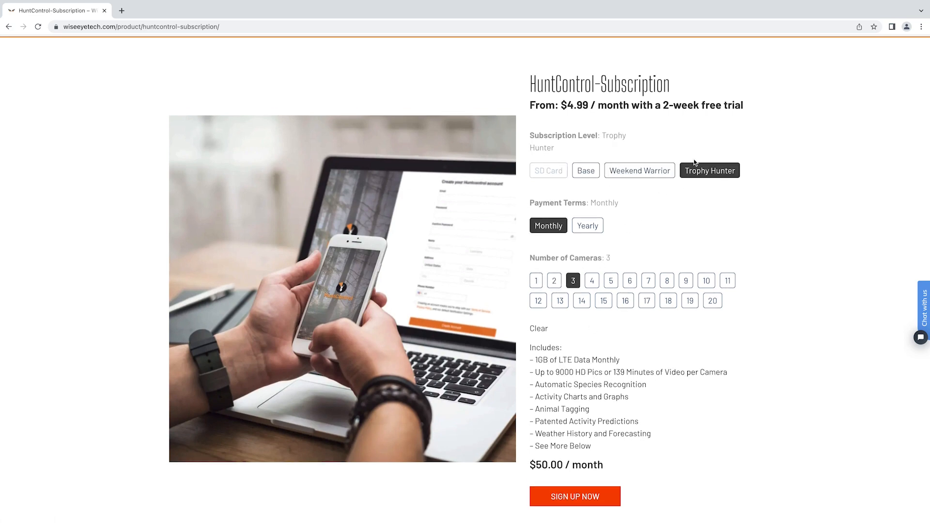
pyautogui.click(554, 282)
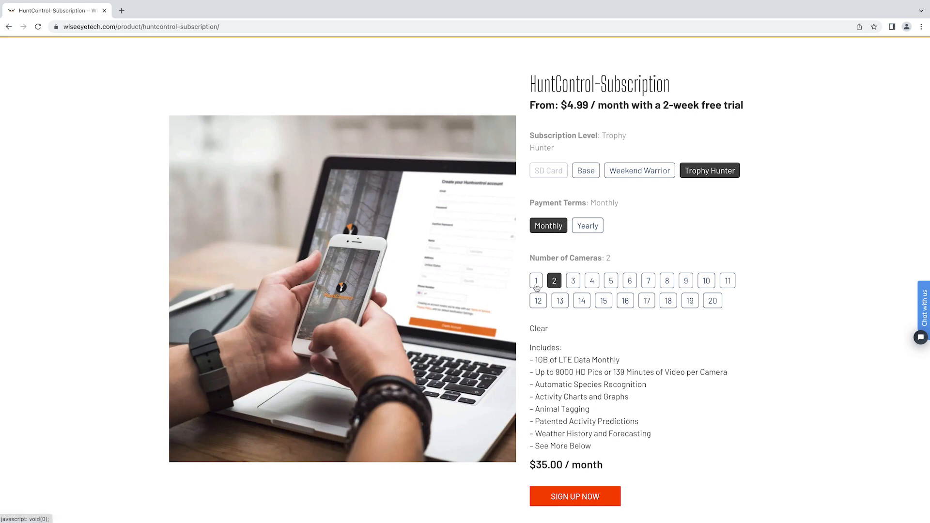
pyautogui.click(537, 282)
pyautogui.click(588, 226)
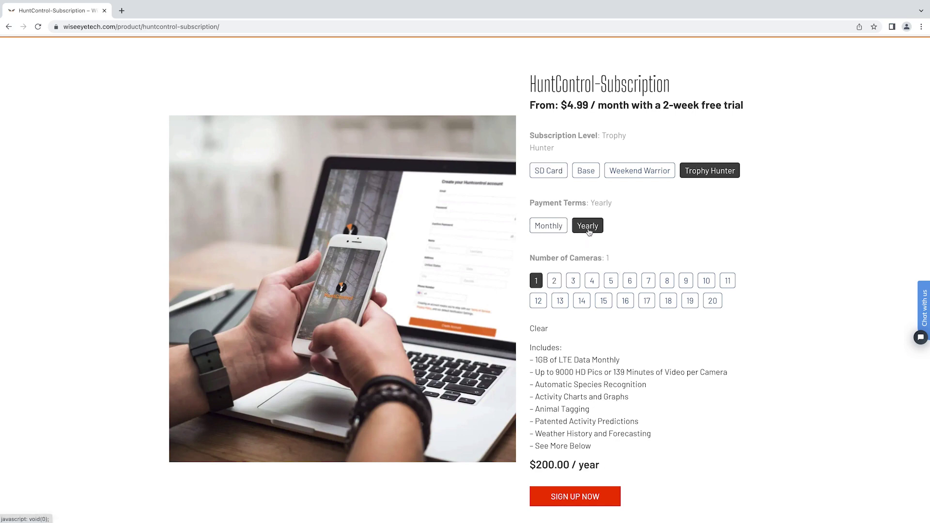
pyautogui.click(549, 225)
pyautogui.click(640, 171)
pyautogui.scroll(-1, 654, 228)
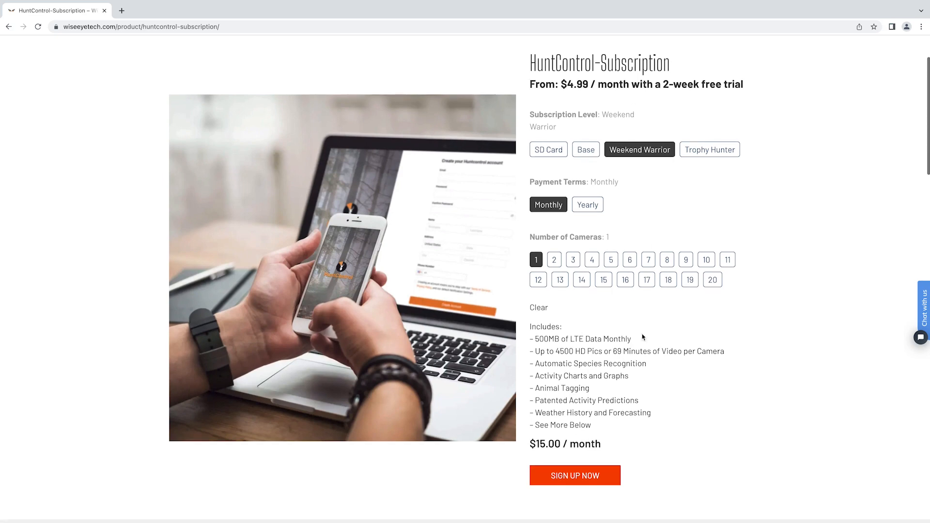
pyautogui.scroll(-2, 638, 350)
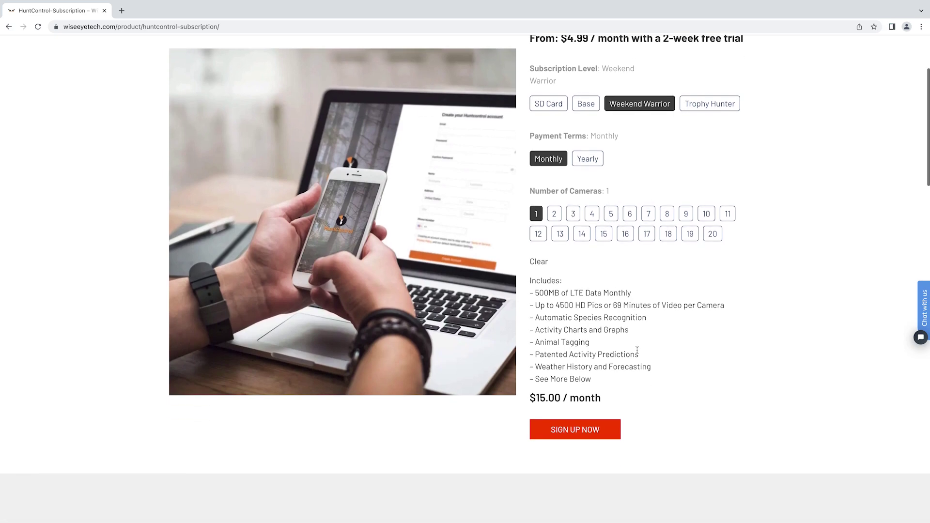
# Add the $15.00 Weekend Warrior subscription to the cart and proceed to checkout.
pyautogui.click(581, 437)
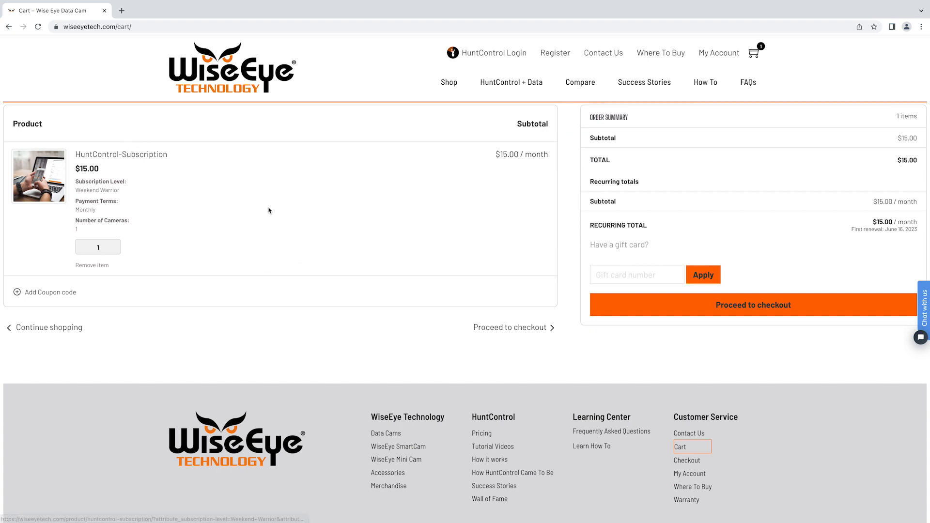
pyautogui.click(780, 309)
pyautogui.scroll(-1, 807, 320)
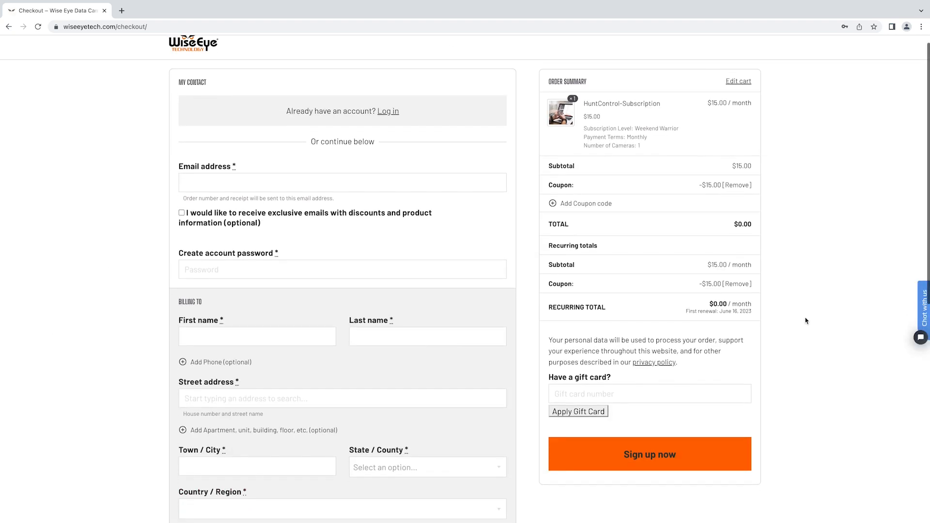
pyautogui.scroll(-1, 806, 321)
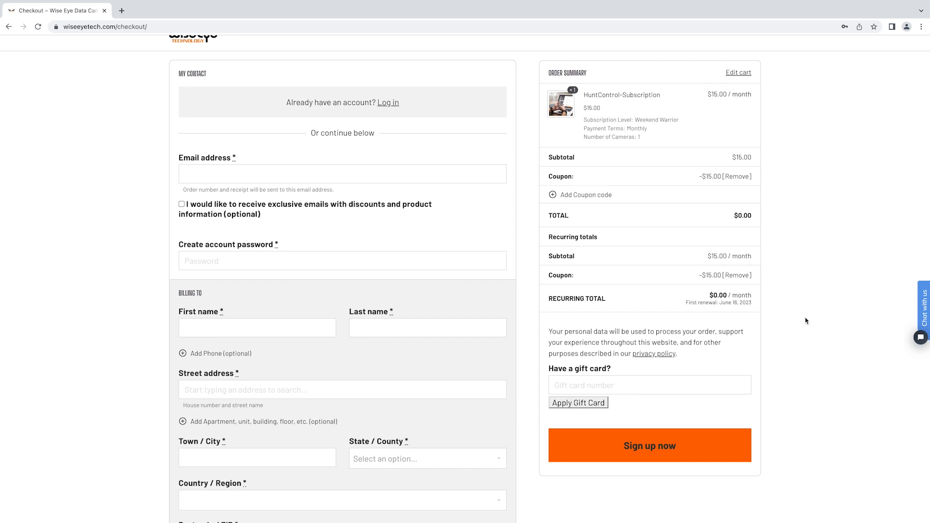
pyautogui.scroll(-2, 806, 321)
pyautogui.scroll(-2, 807, 321)
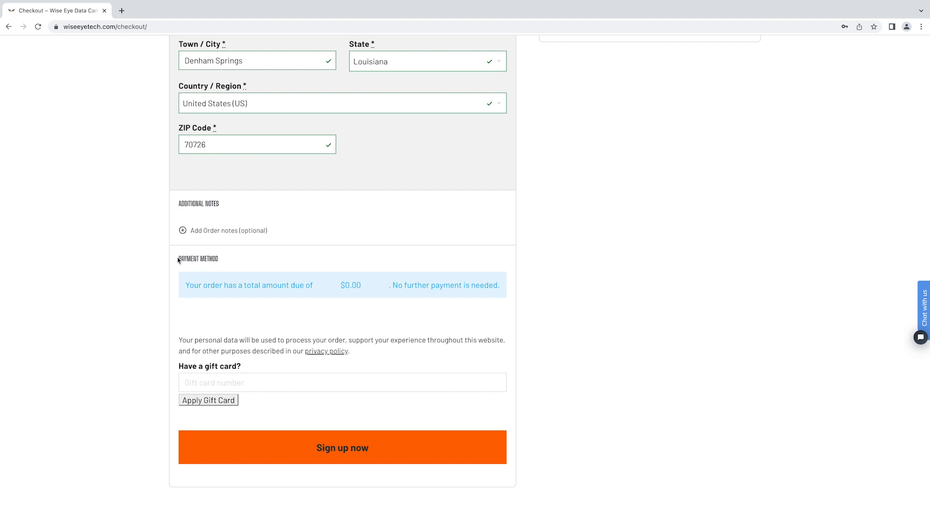
# Review the checkout form with $0.00 due and place the order.
pyautogui.moveTo(178, 258); pyautogui.dragTo(426, 325)
pyautogui.click(650, 320)
pyautogui.click(338, 451)
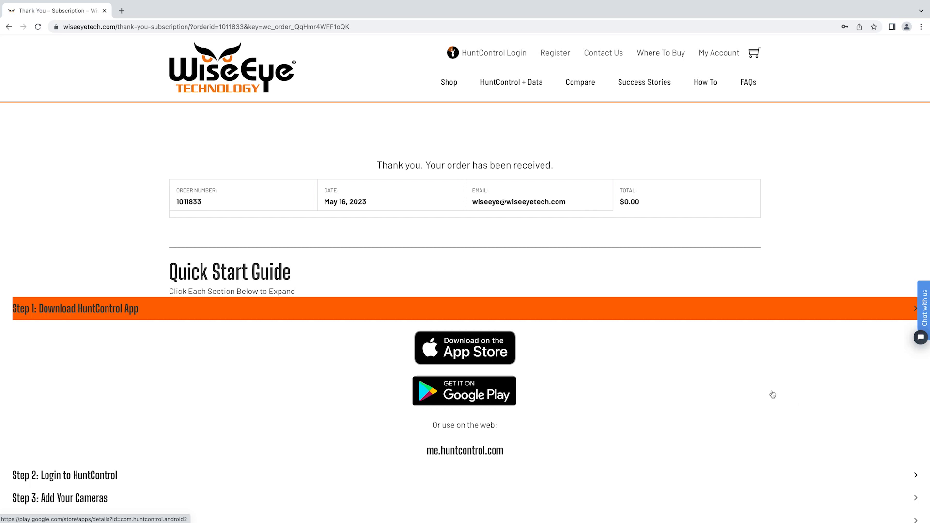
pyautogui.scroll(-3, 762, 400)
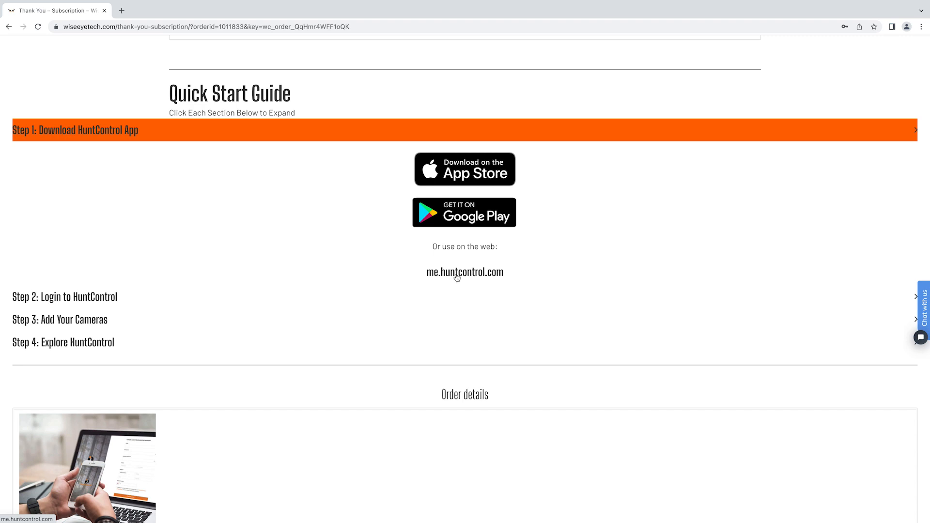
pyautogui.scroll(5, 458, 277)
pyautogui.scroll(3, 458, 218)
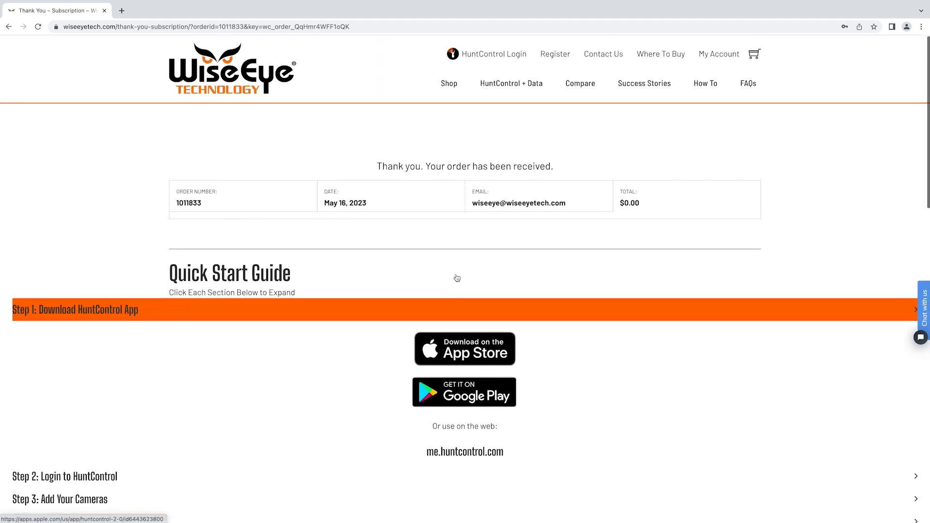
# Go from the order thank-you page to the HuntControl sign-in page.
pyautogui.click(499, 54)
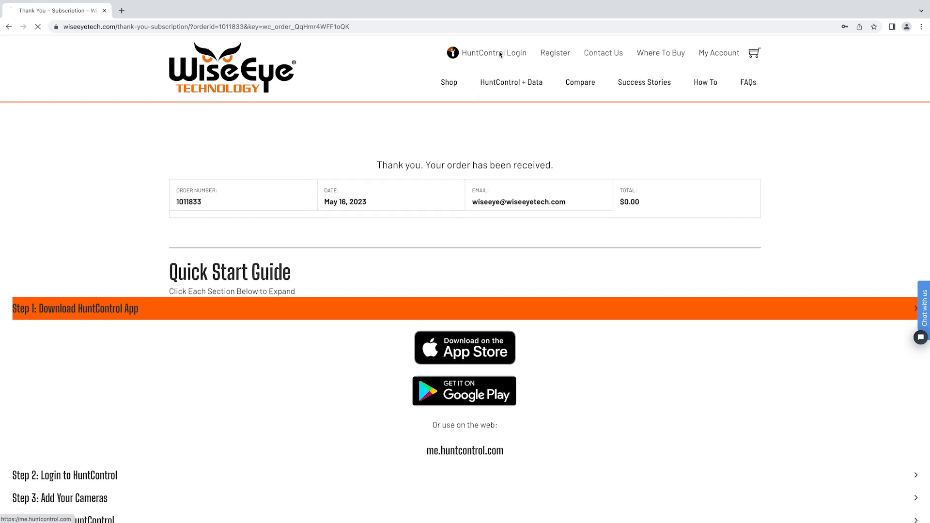
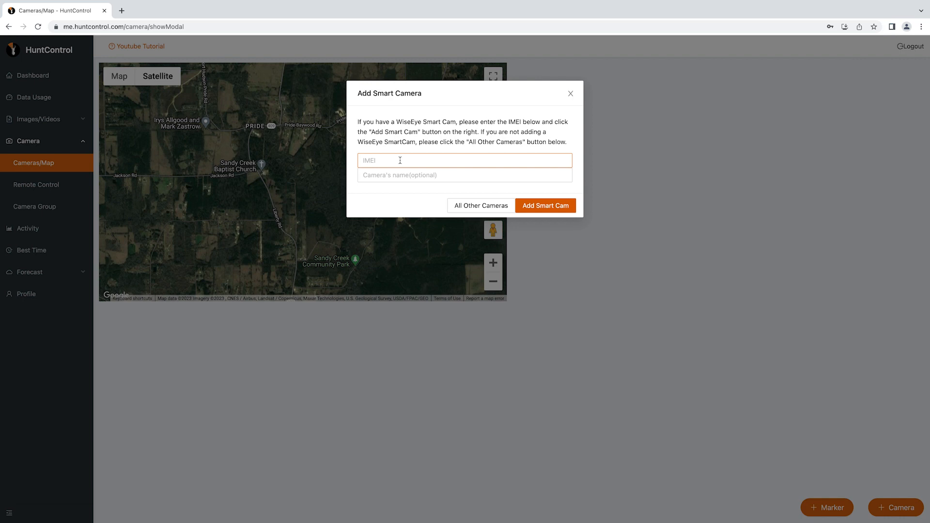
pyautogui.click(399, 160)
pyautogui.press('Tab')
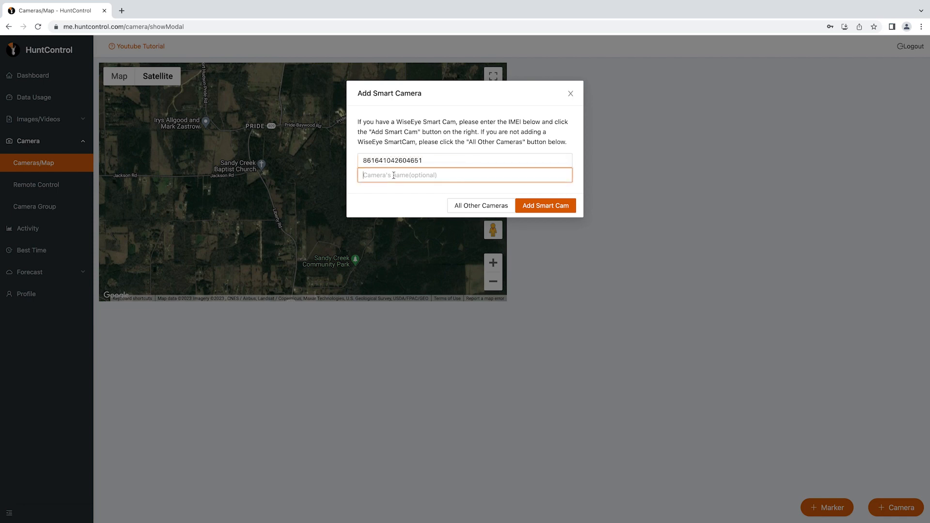
pyautogui.click(545, 205)
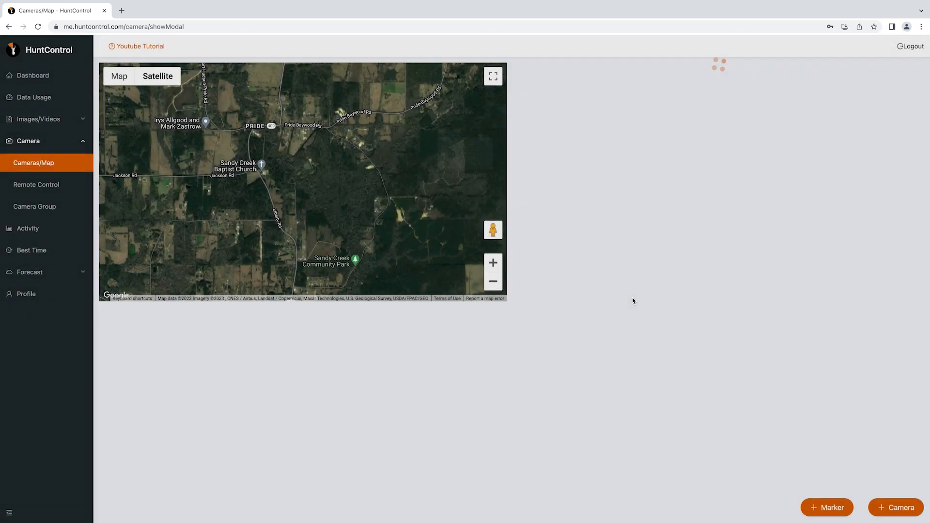